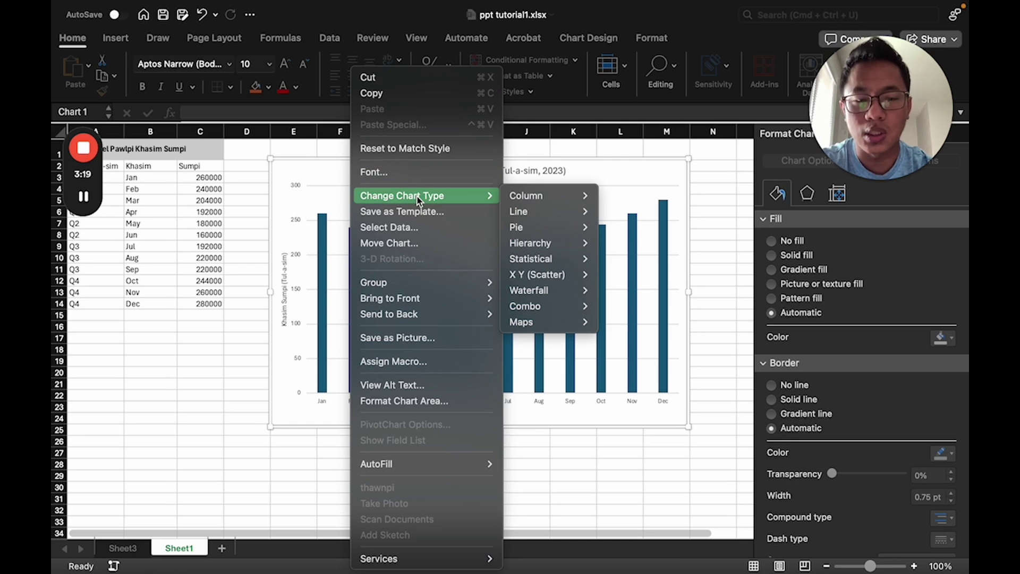
- Change the monthly Khasim Sumpi column chart to Line with Markers and add data labels above the points
mouse_move(542, 199)
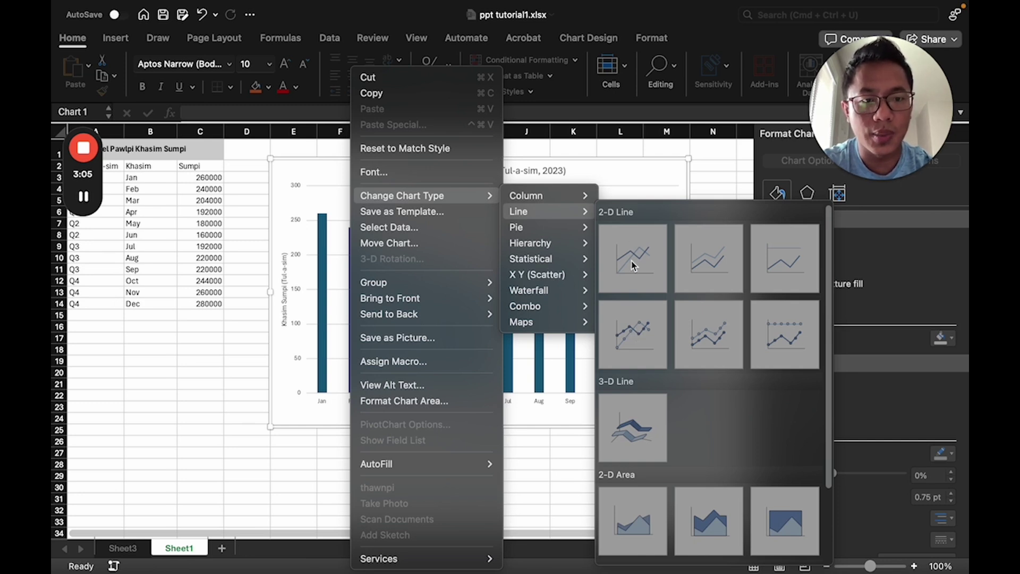
click(636, 332)
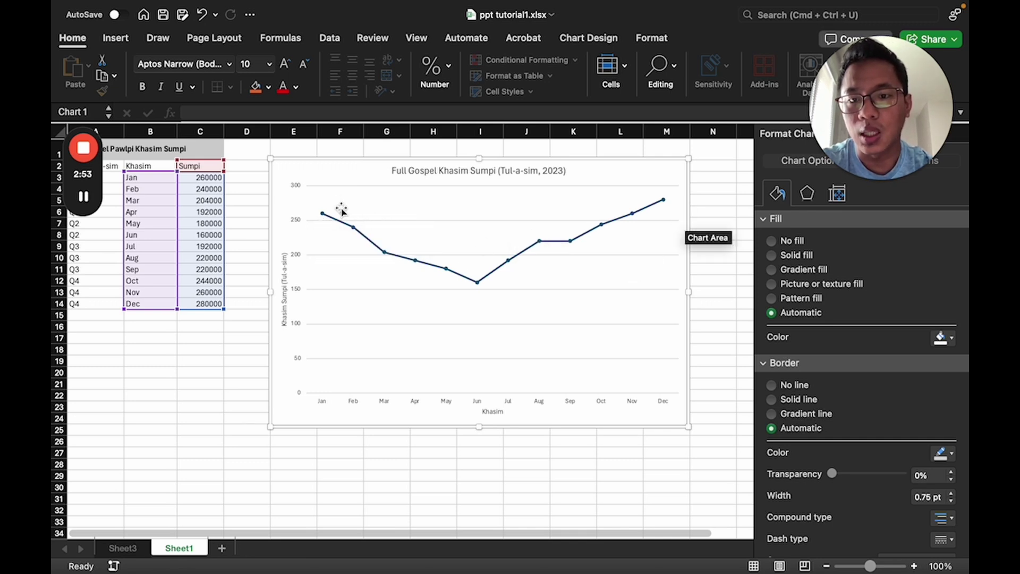
click(354, 228)
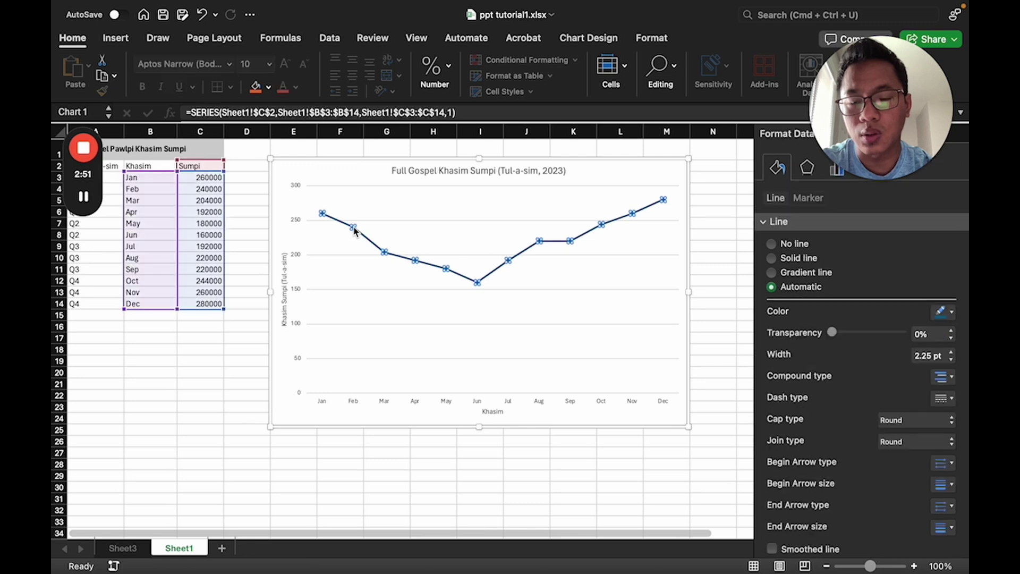
click(589, 38)
click(91, 66)
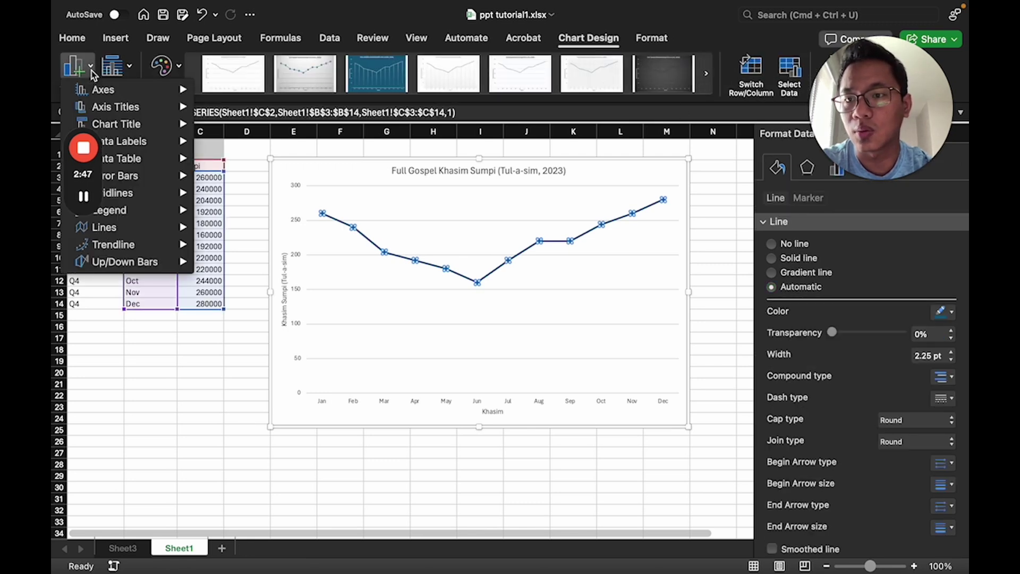
mouse_move(142, 148)
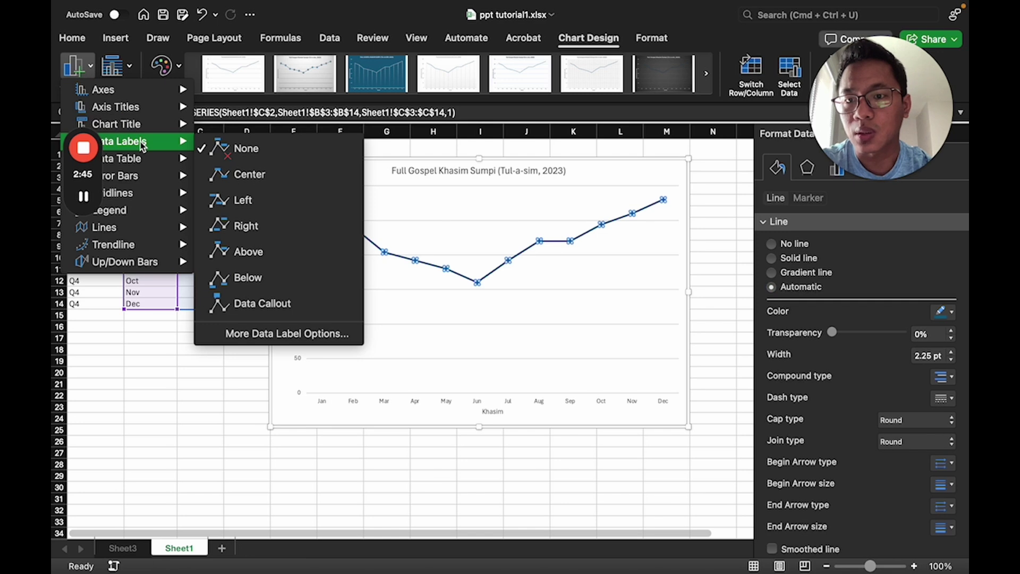
click(276, 256)
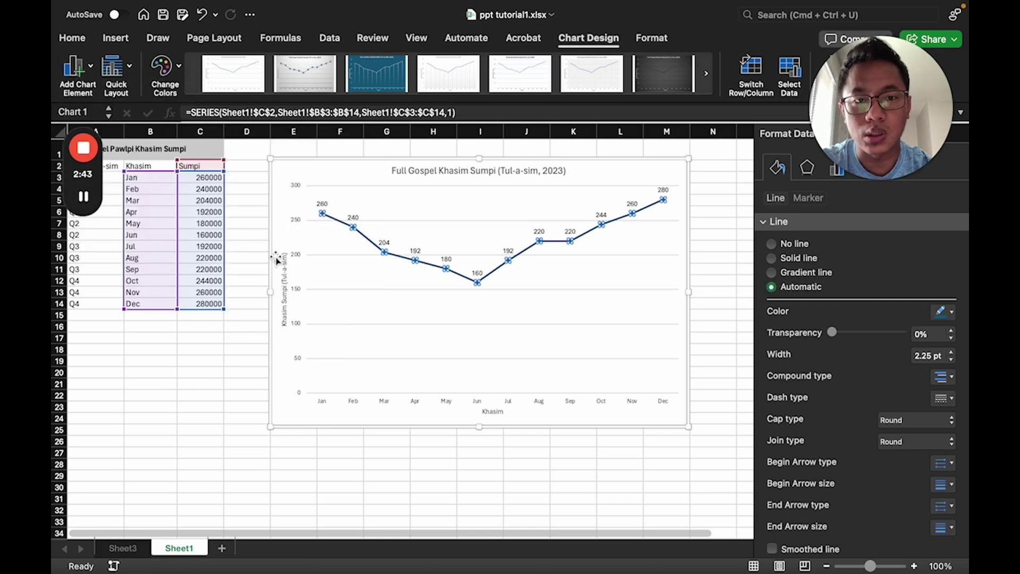
click(705, 310)
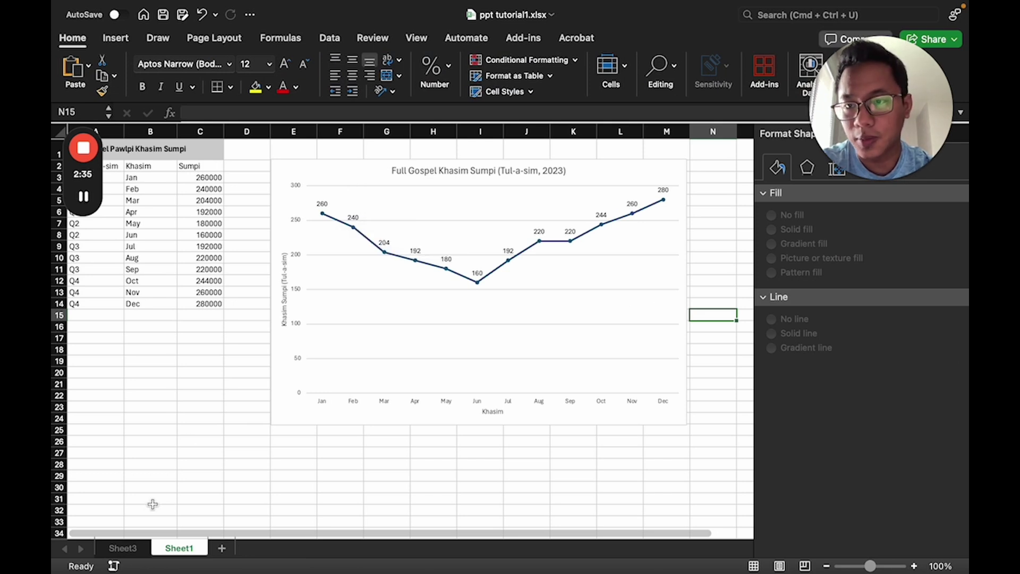
- On Sheet3, enlarge the quarterly Kha-thum-sim Sumpi chart and move it down to start at about row 4
click(132, 552)
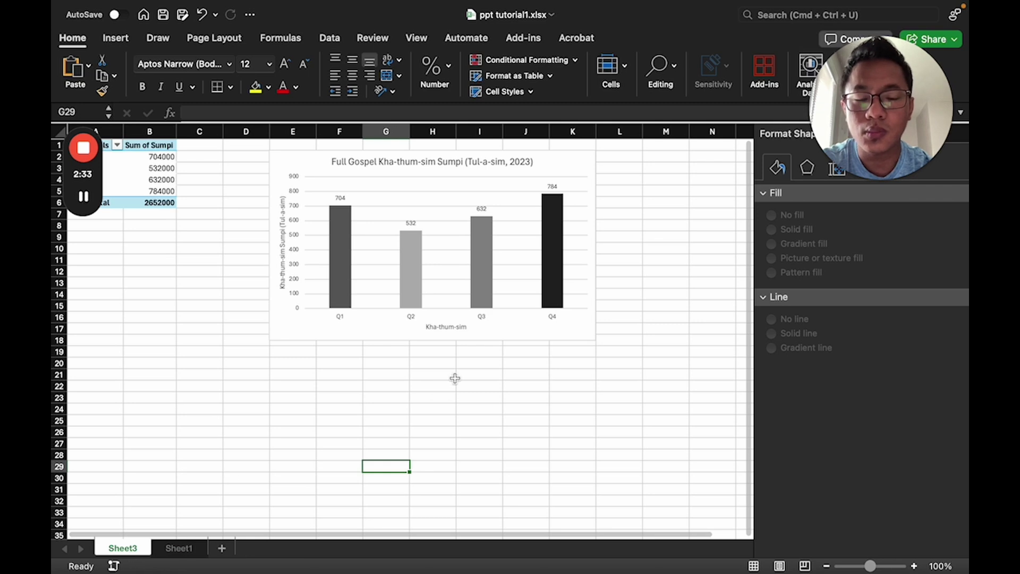
click(588, 334)
drag(606, 346, 689, 434)
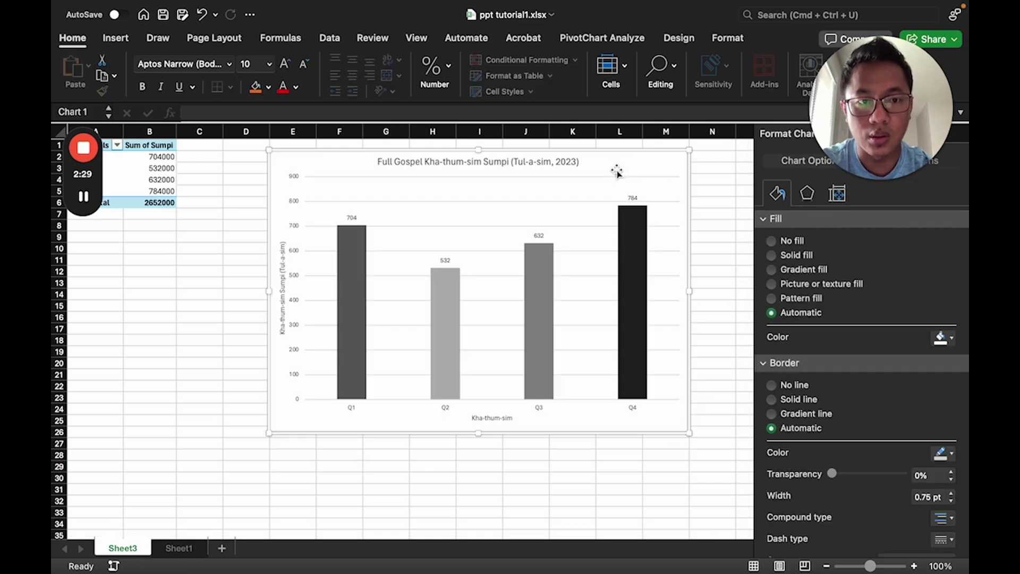
drag(618, 160, 609, 189)
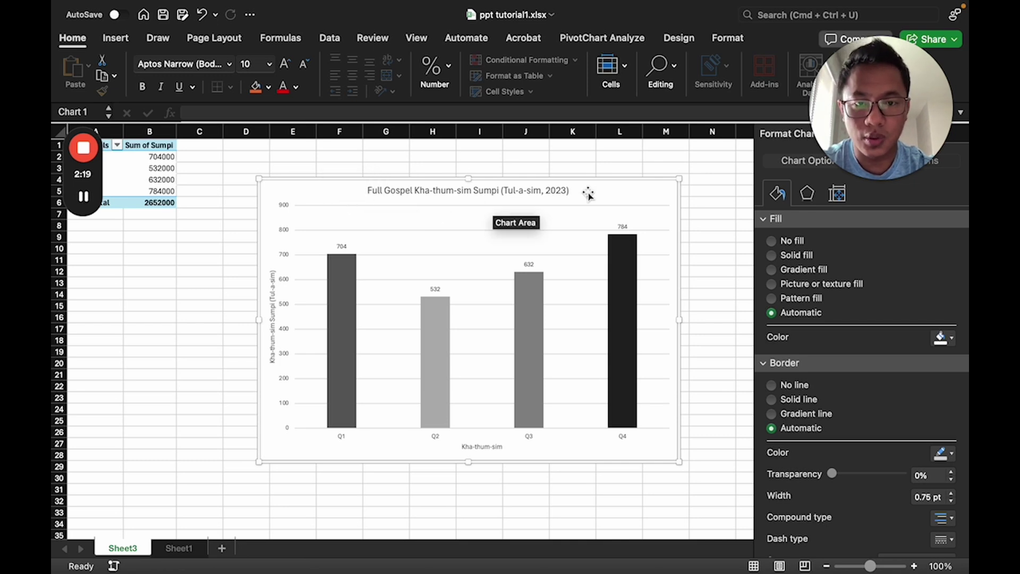
- Change the quarterly Kha-thum-sim Sumpi column chart to Line with Markers
right_click(347, 202)
mouse_move(418, 198)
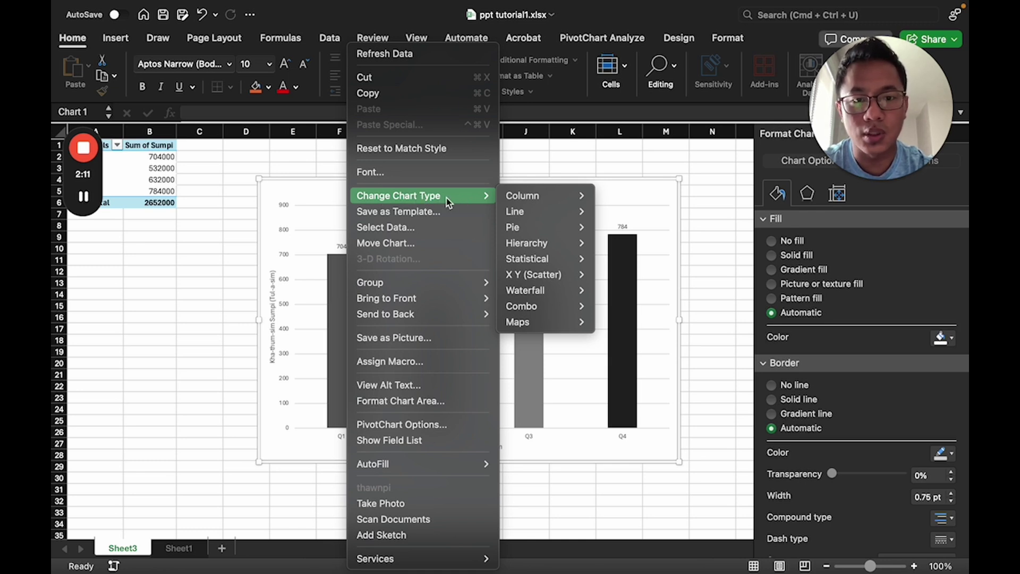
mouse_move(519, 200)
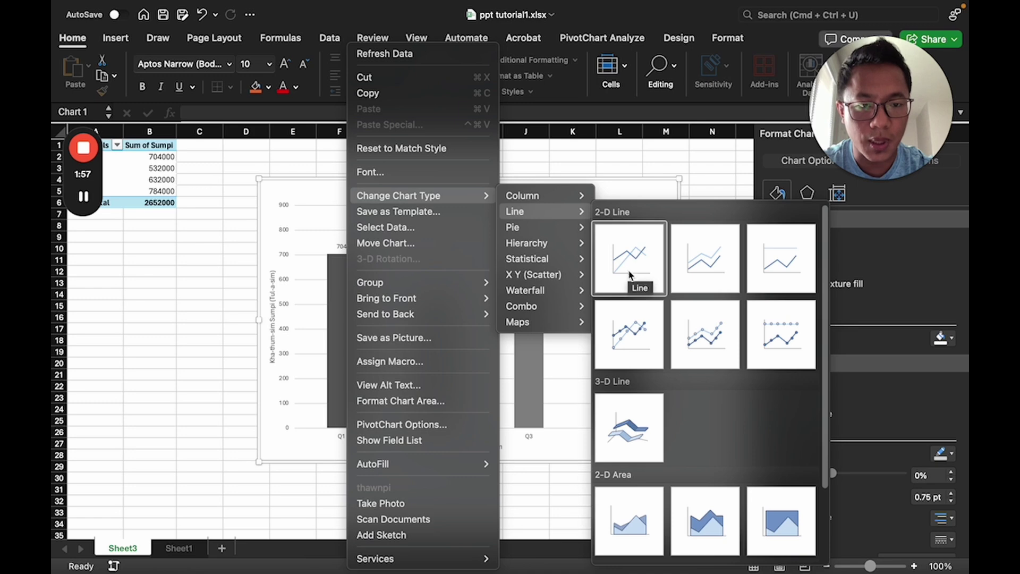
click(626, 334)
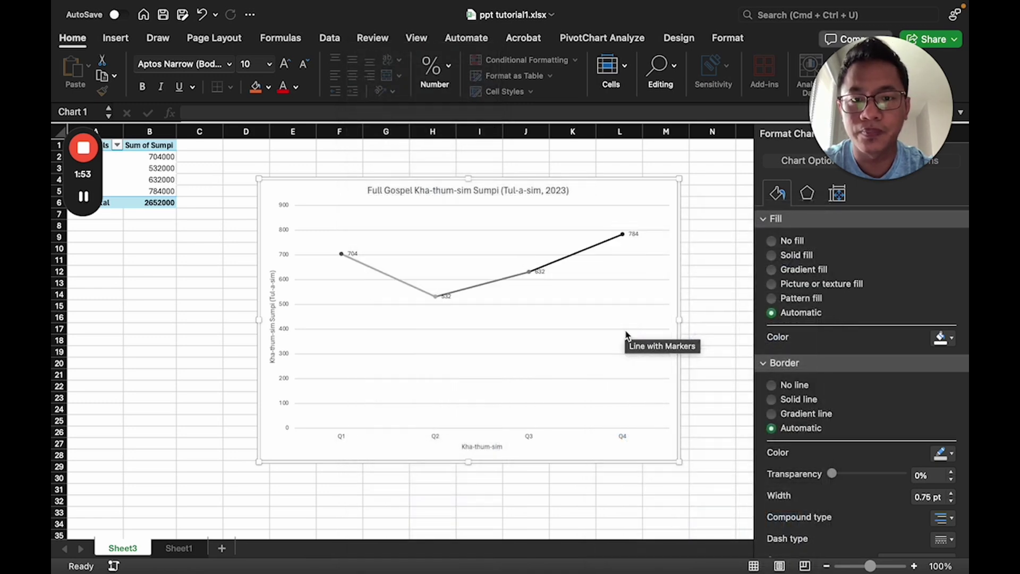
- Apply the blue monochromatic color palette to the quarterly line chart
click(484, 288)
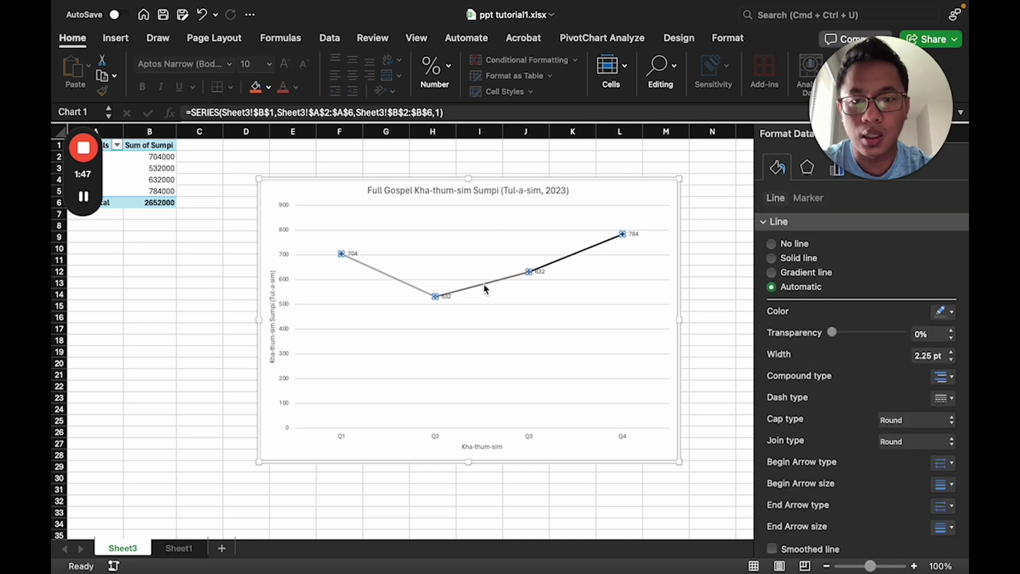
click(679, 38)
click(178, 76)
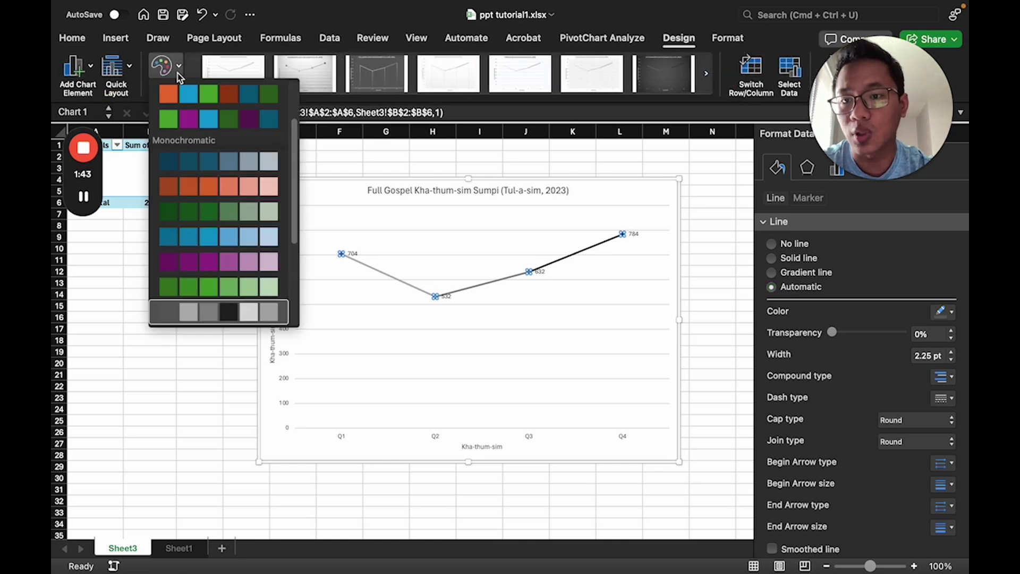
click(184, 161)
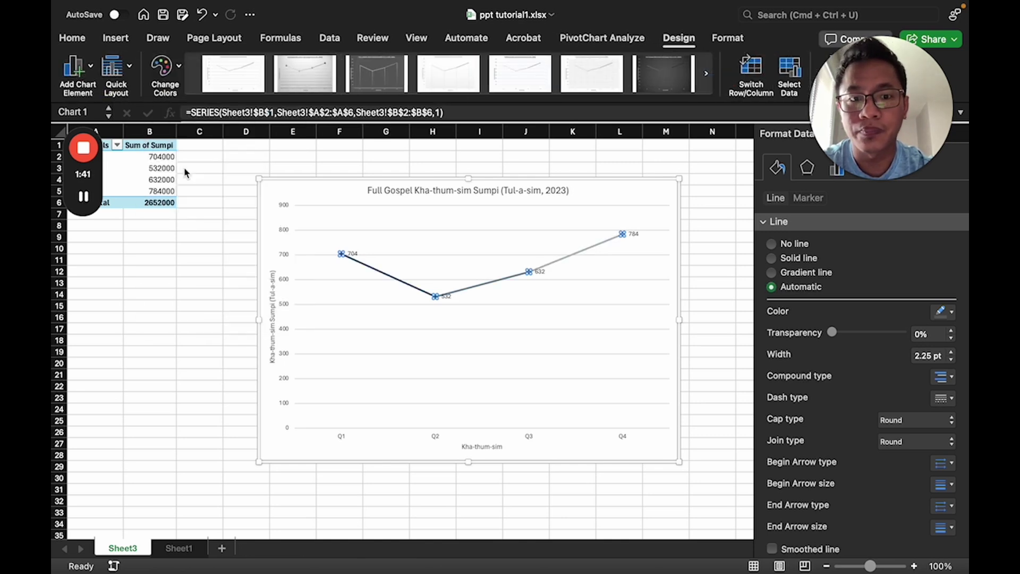
click(178, 68)
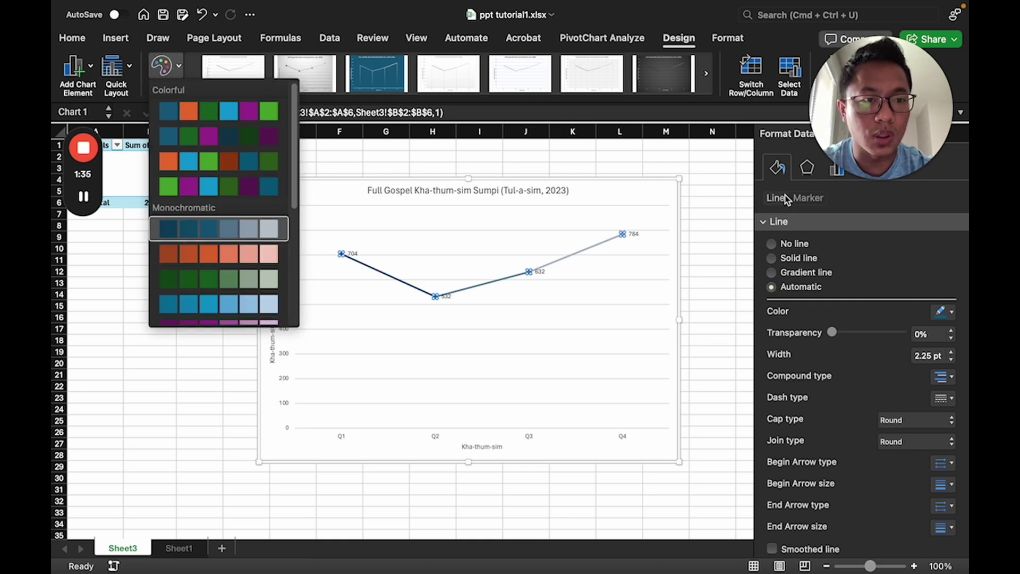
click(779, 181)
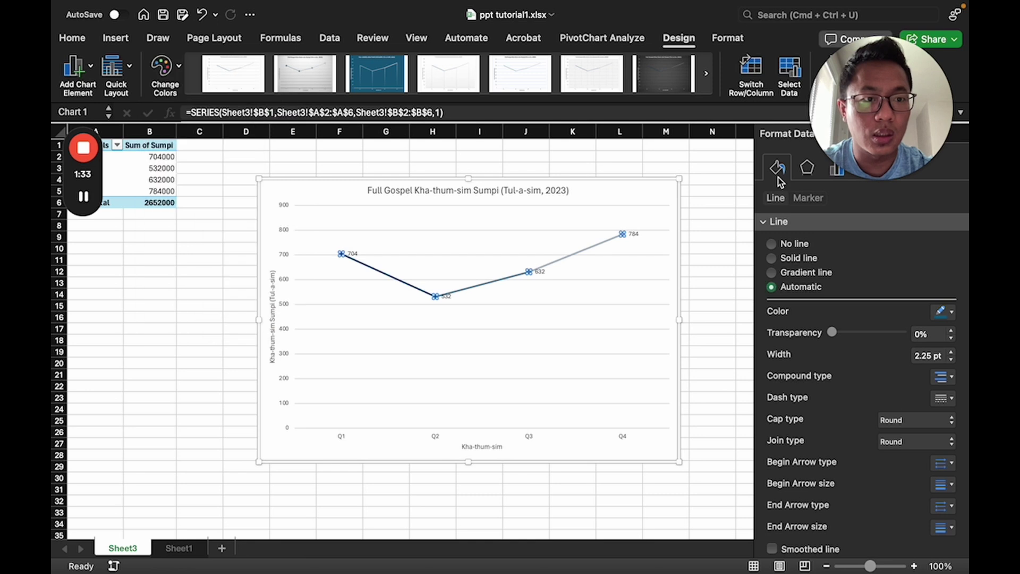
click(808, 174)
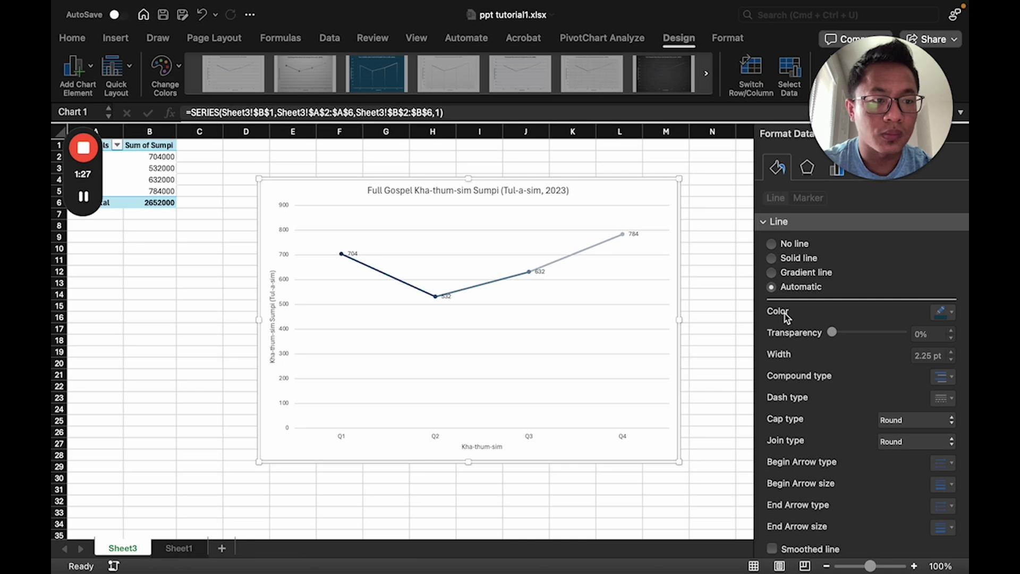
scroll(785, 315, down, 1)
scroll(792, 293, up, 1)
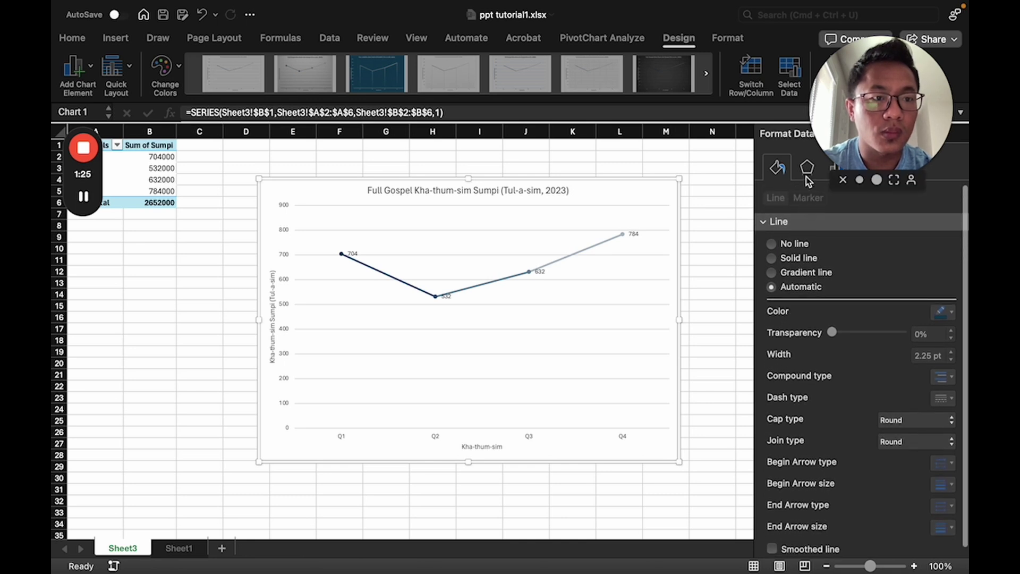
drag(855, 75, 114, 302)
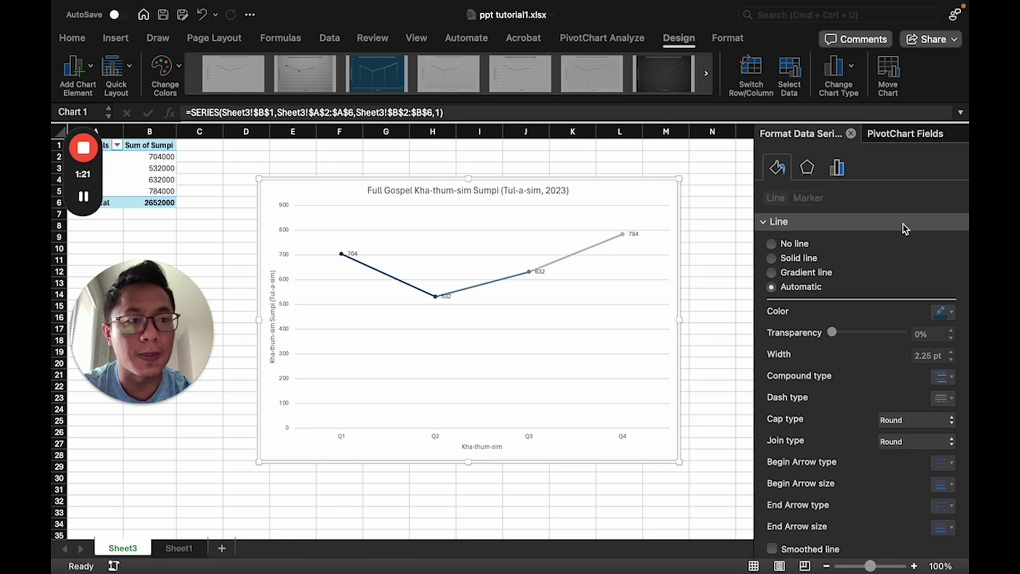
- Format the quarterly chart's data series as a solid line and deselect the chart
click(840, 170)
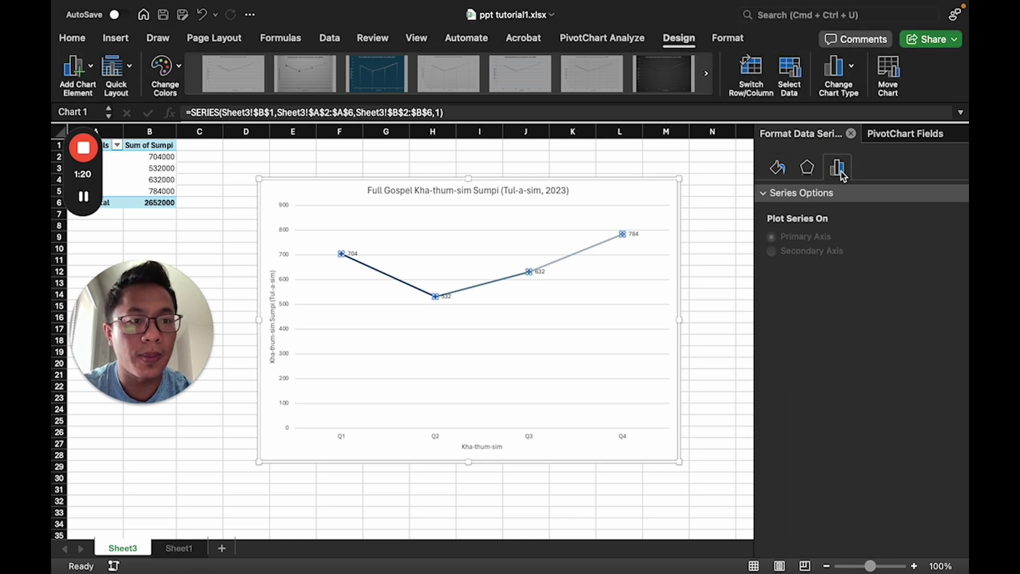
click(807, 174)
click(778, 170)
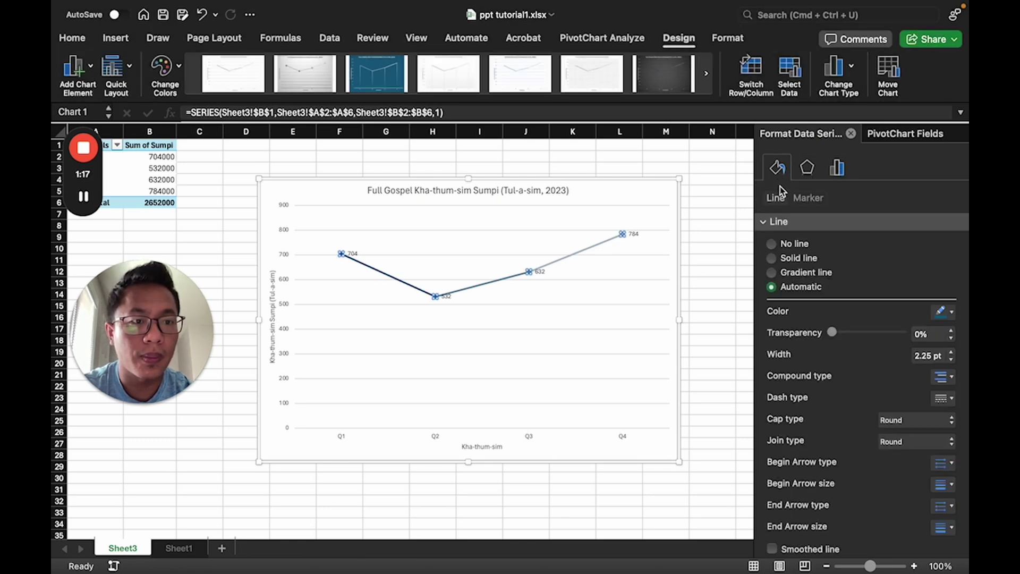
click(772, 258)
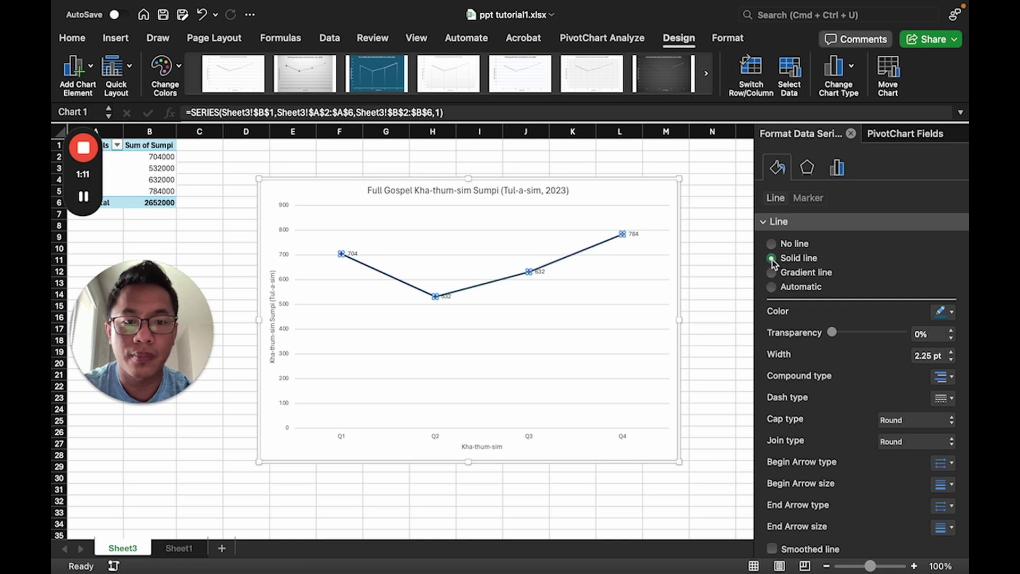
click(649, 278)
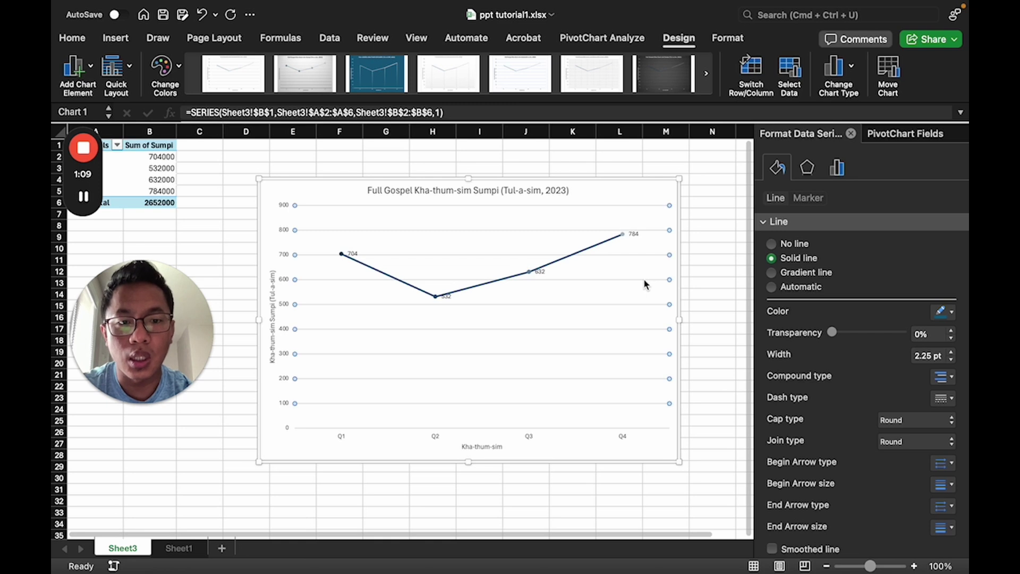
click(633, 196)
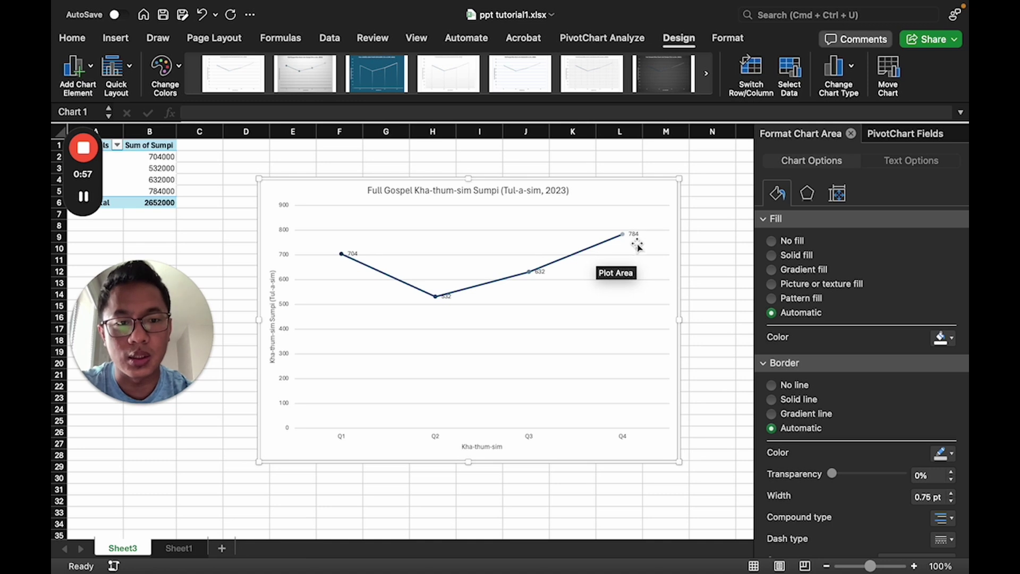
click(711, 244)
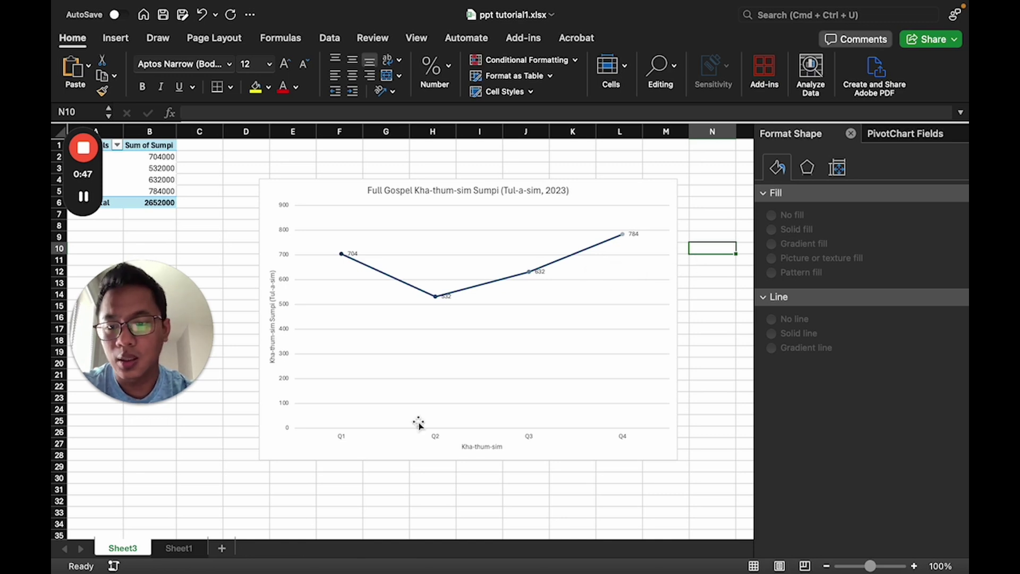
- Copy the quarterly line chart and switch to the PowerPoint presentation
click(317, 193)
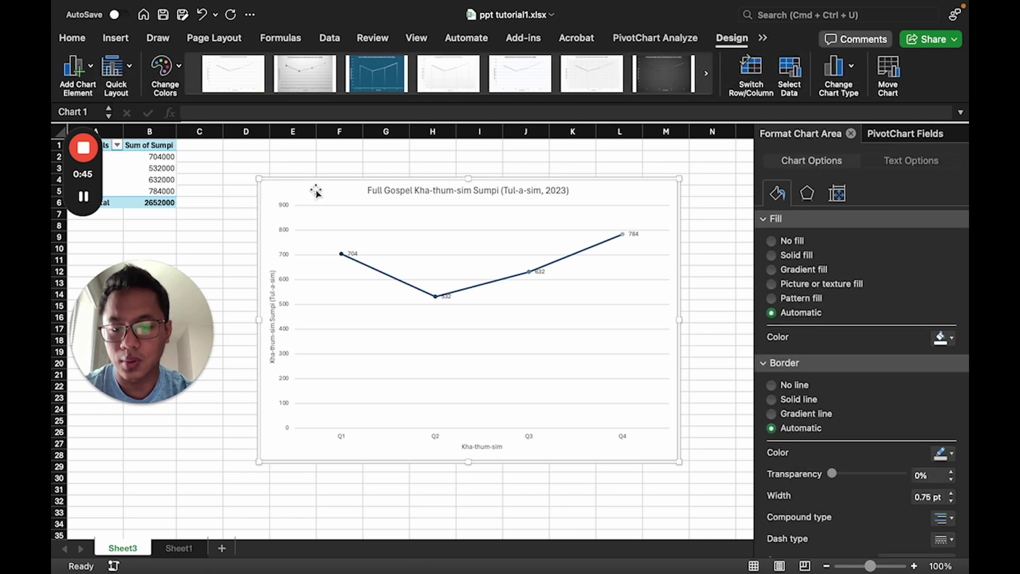
mouse_move(711, 570)
click(670, 544)
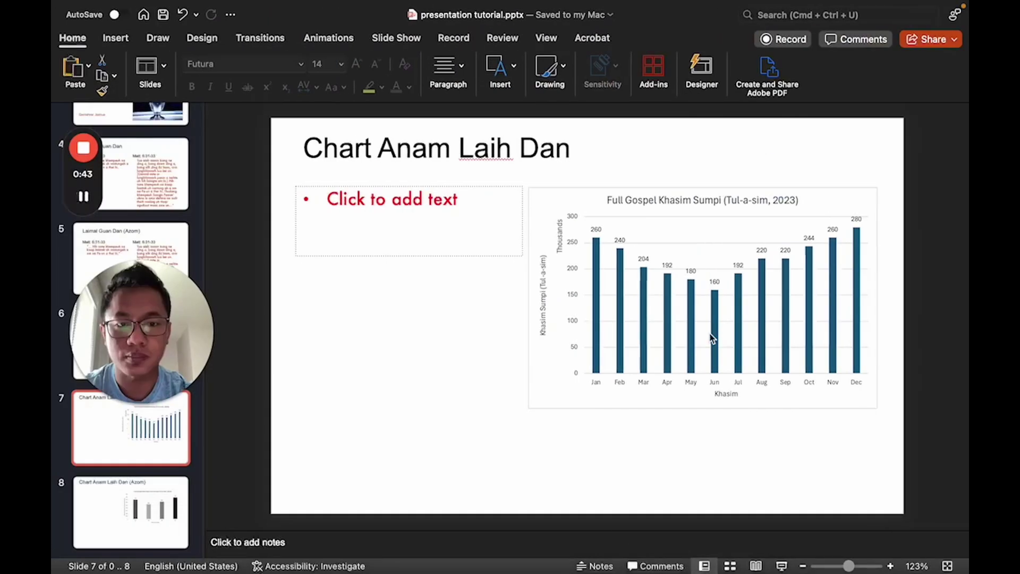
- Delete the old quarterly column chart from slide 8, "Chart Anam Laih Dan (Azom)"
click(159, 511)
click(632, 269)
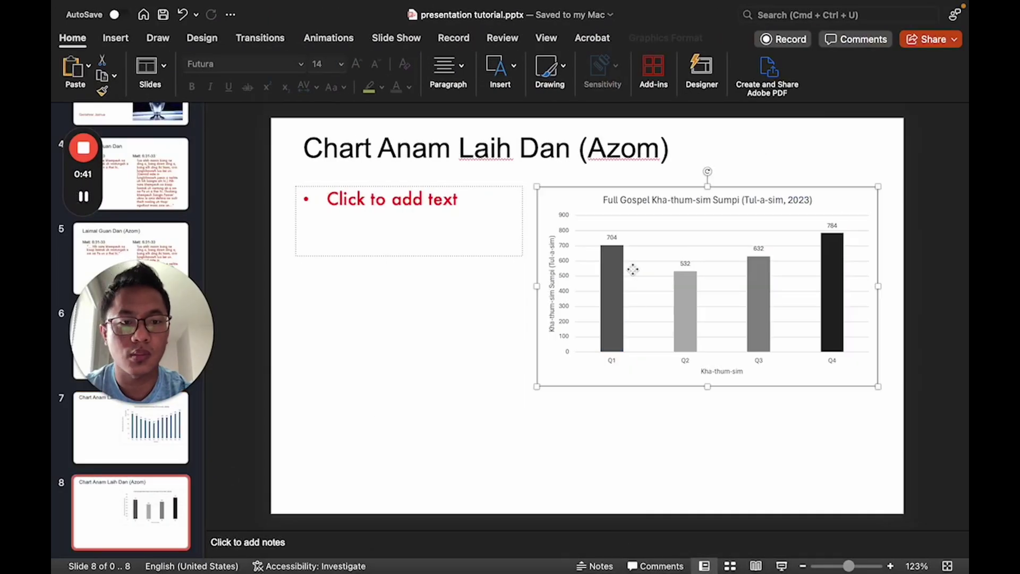
key(Delete)
- Paste the copied line chart onto slide 8 as Picture (SVG) and shrink it from its upper-left corner
right_click(549, 220)
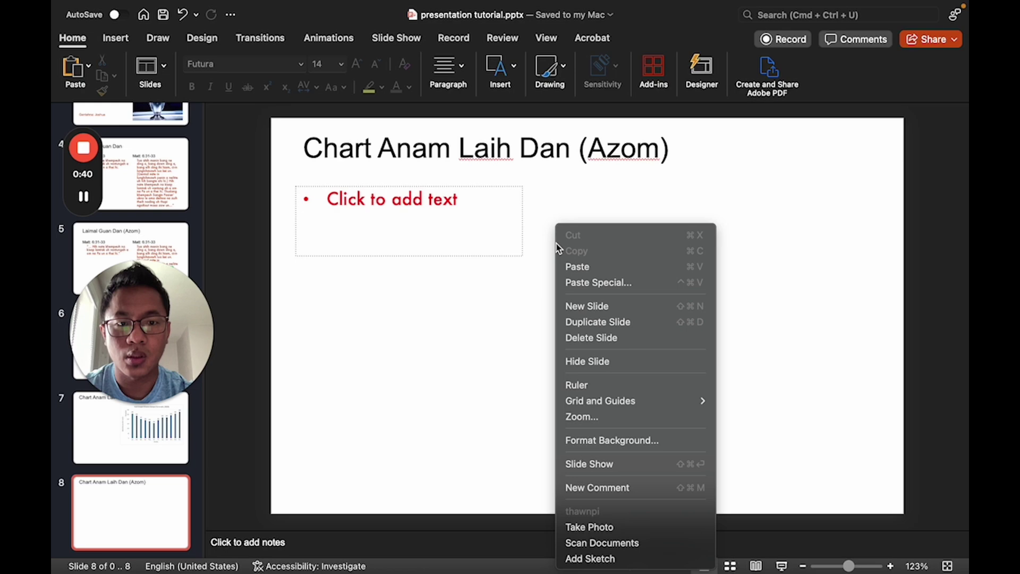
click(597, 285)
click(387, 185)
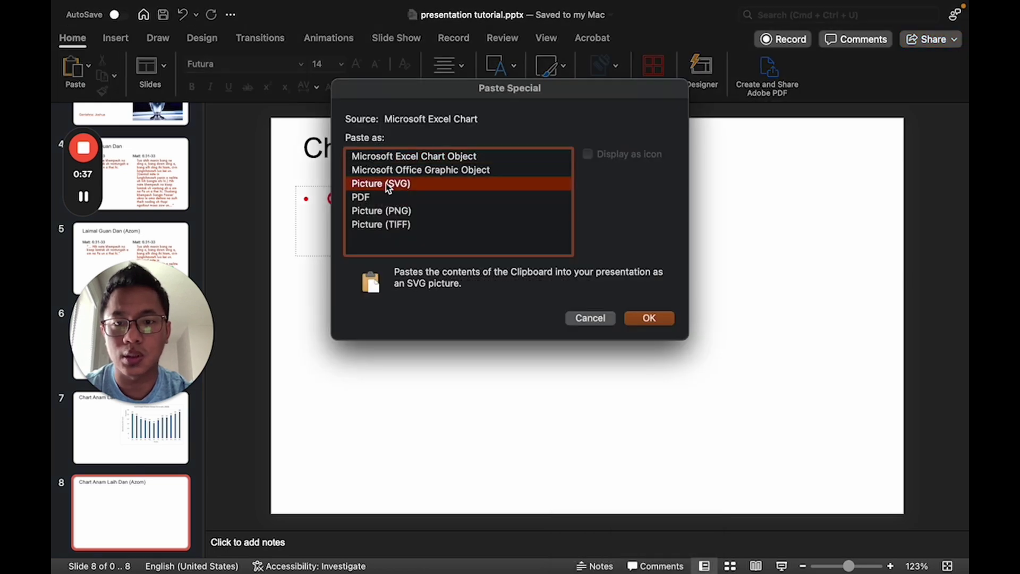
click(649, 318)
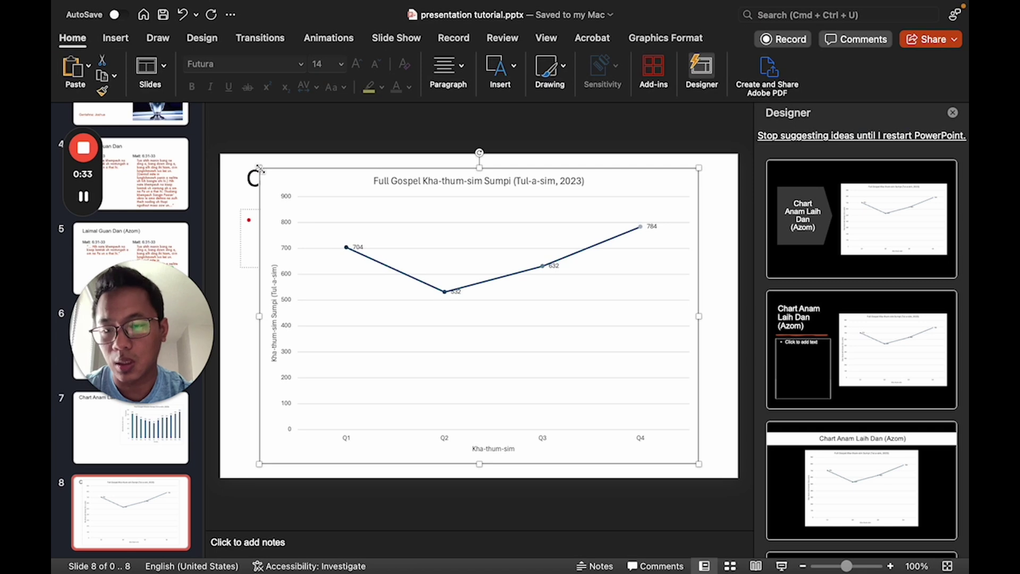
drag(259, 168, 529, 228)
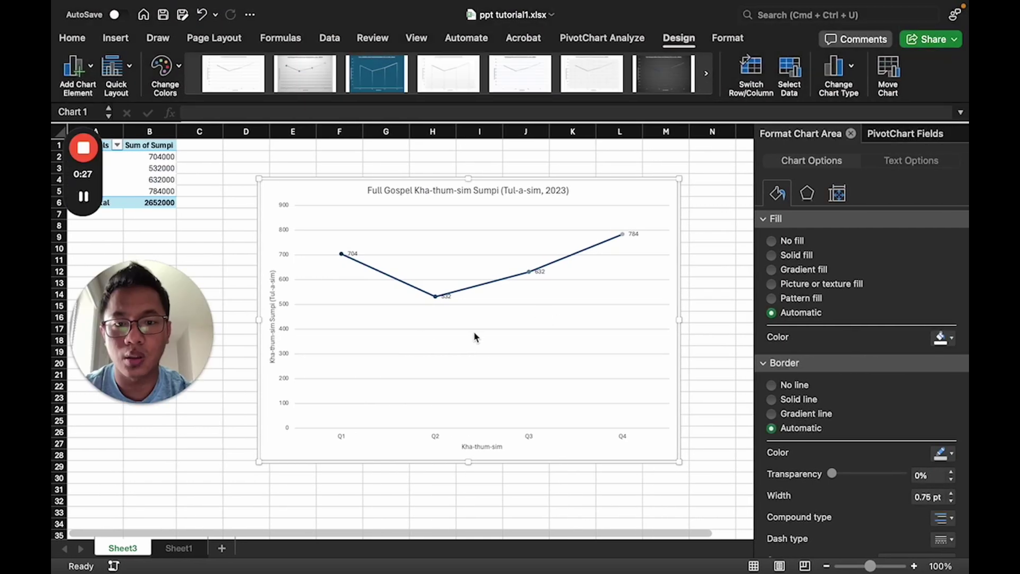
- Copy the monthly "Full Gospel Khasim Sumpi (Tul-a-sim, 2023)" line chart from Sheet1 and switch to the PowerPoint presentation
click(183, 554)
click(327, 177)
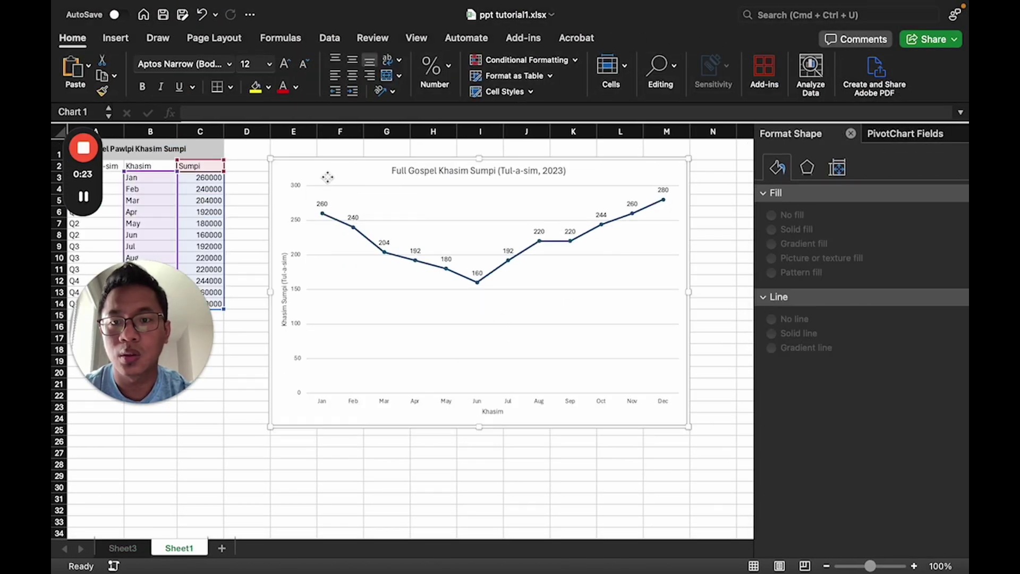
right_click(328, 177)
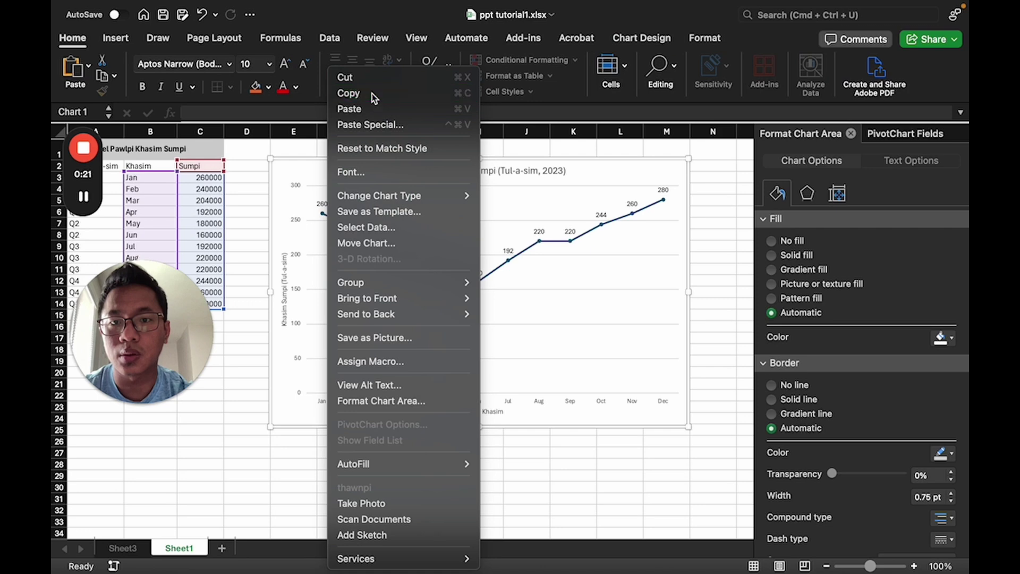
click(348, 93)
key(super+Tab)
- Paste the copied monthly line chart onto slide 7, "Chart Anam Laih Dan", as Picture (SVG)
click(119, 427)
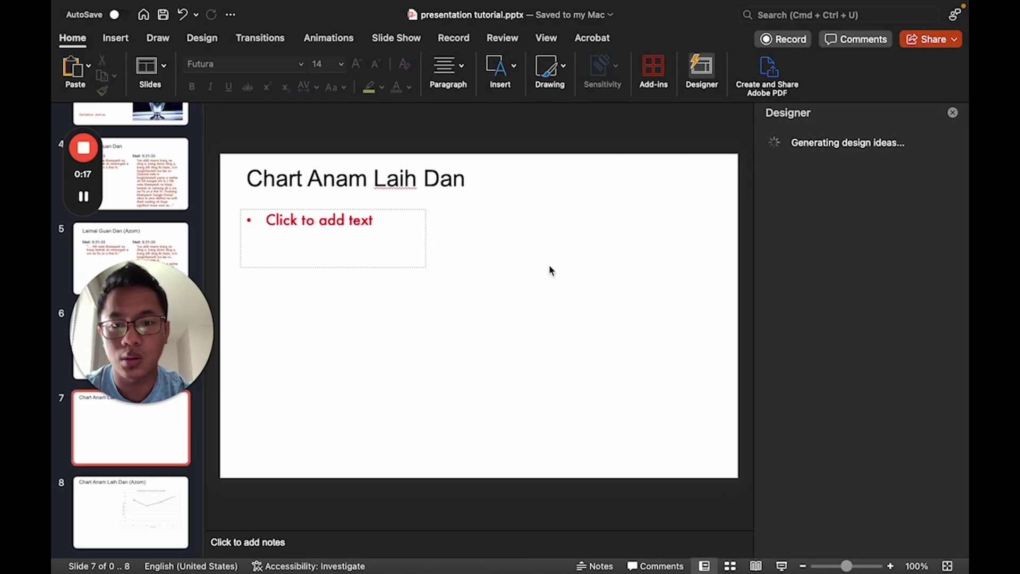
right_click(477, 228)
click(523, 280)
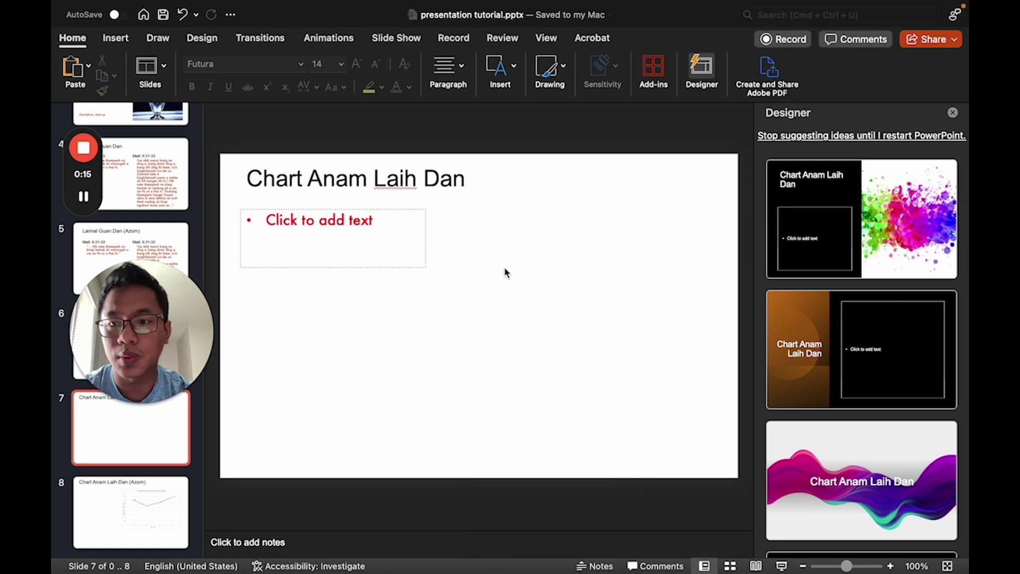
click(388, 185)
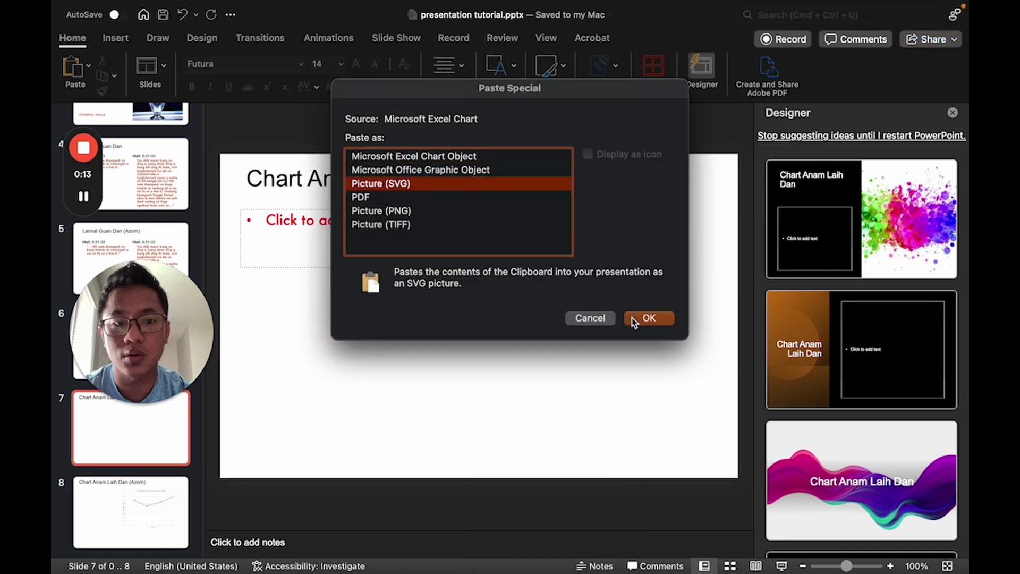
click(646, 318)
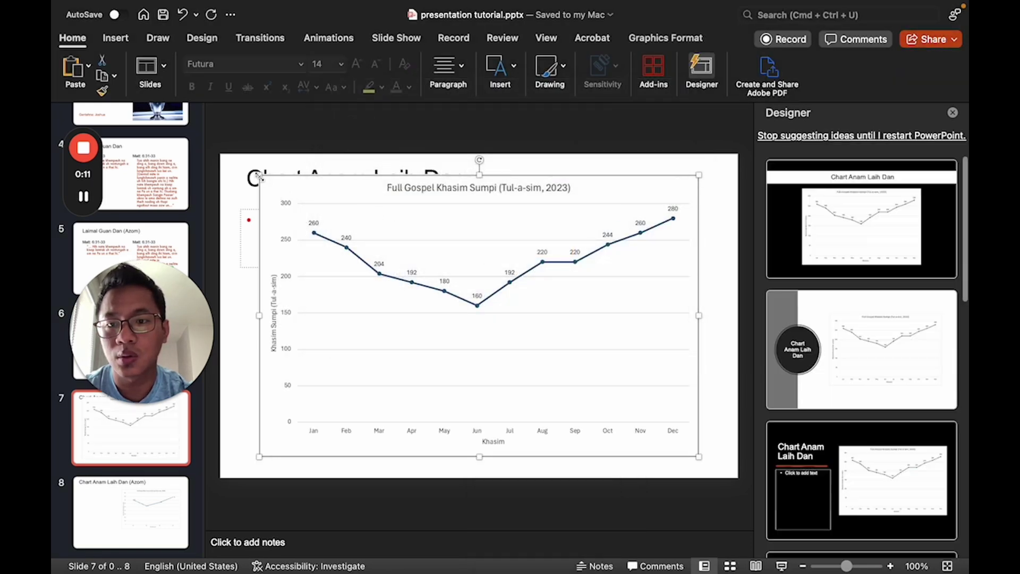
- Shrink the pasted monthly chart and place it beside the text placeholder below the title, then close the Designer suggestions
drag(259, 176, 643, 279)
drag(556, 299, 575, 230)
click(328, 352)
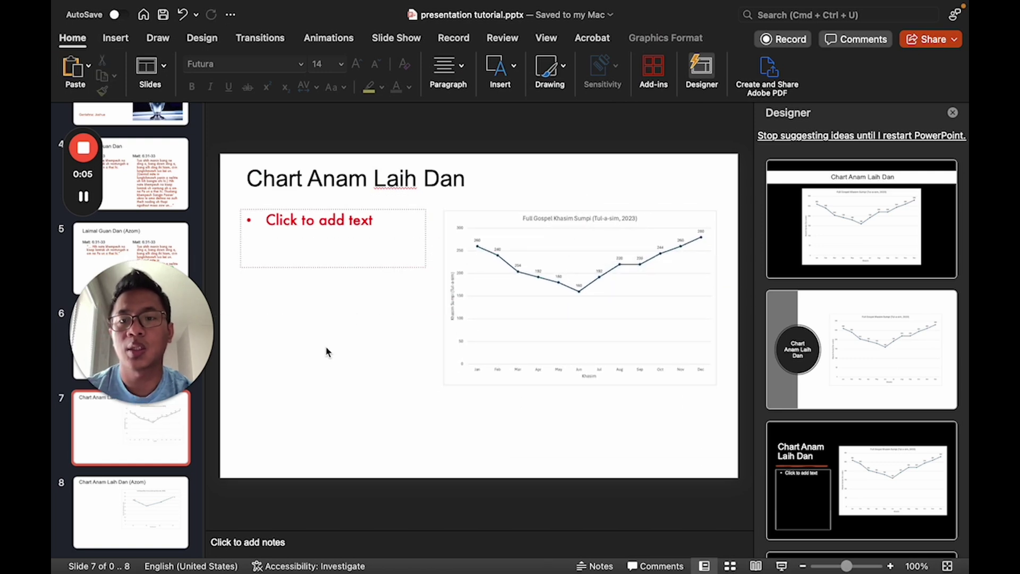
click(952, 113)
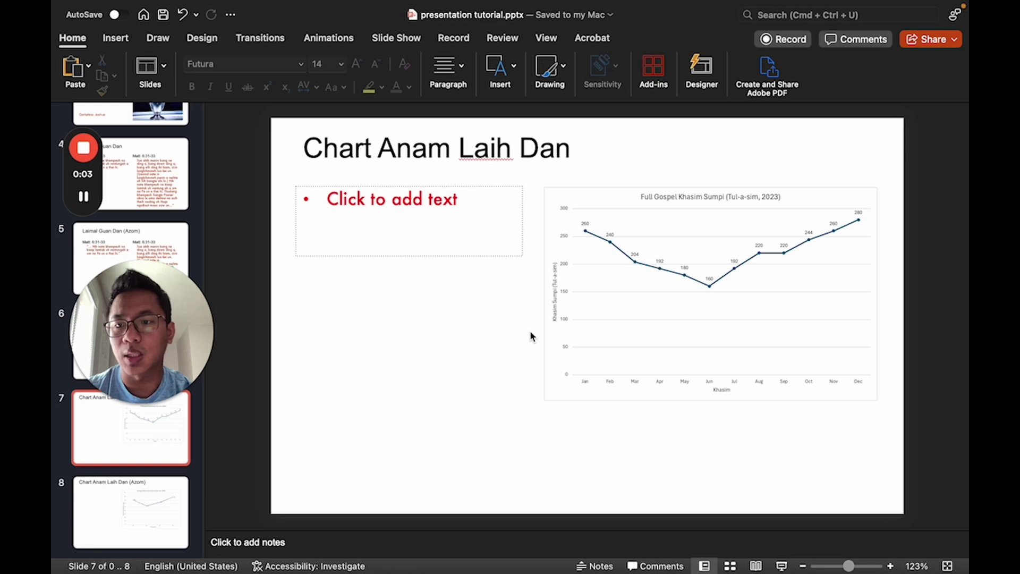